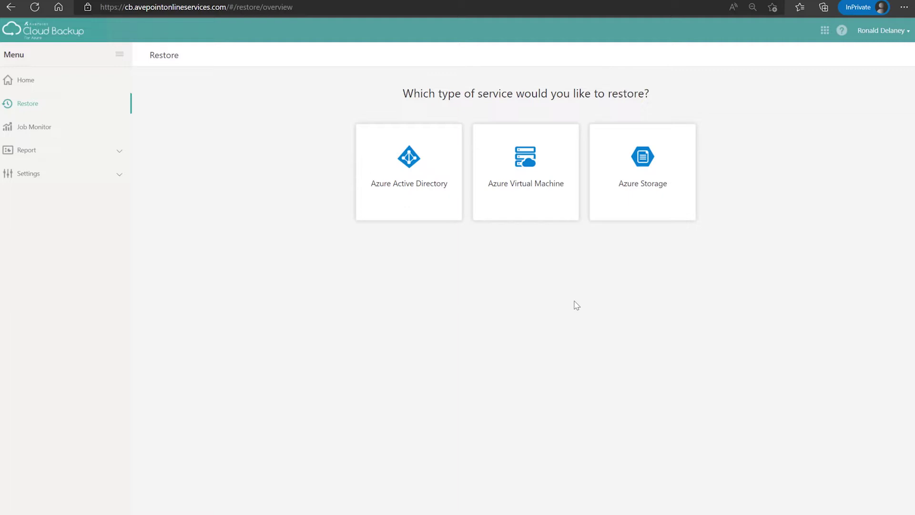
Step: Open the Azure Storage backup calendar and choose the Blob Storage job from August 4, 2022 at 10:05 AM
{"action": "left_click", "coordinate": [628, 218]}
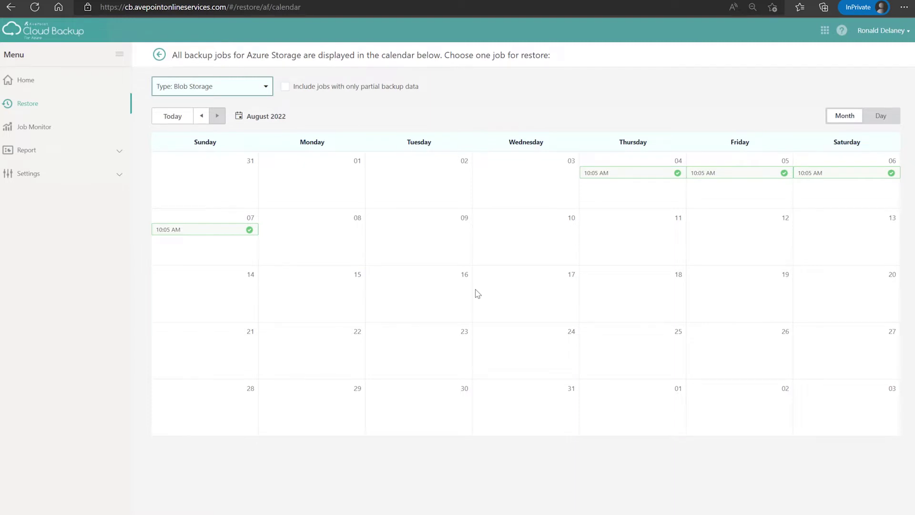
{"action": "left_click", "coordinate": [222, 90]}
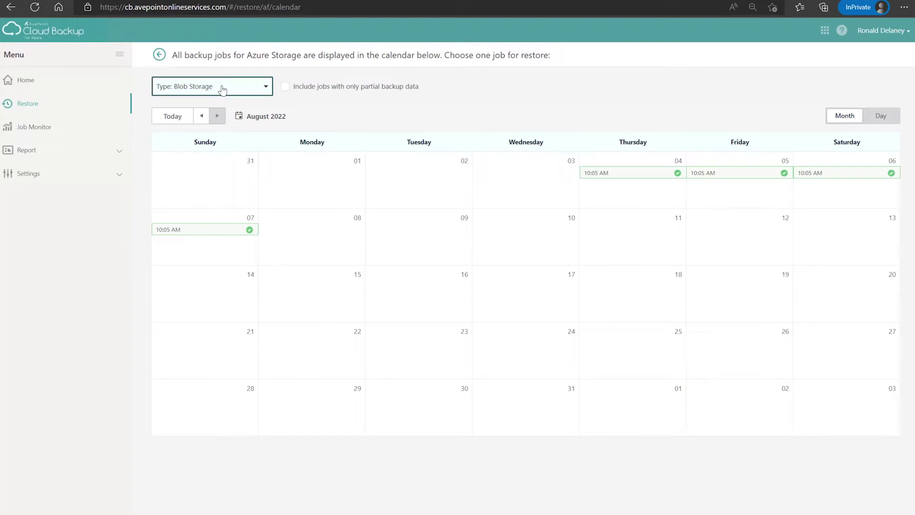
{"action": "left_click", "coordinate": [222, 90]}
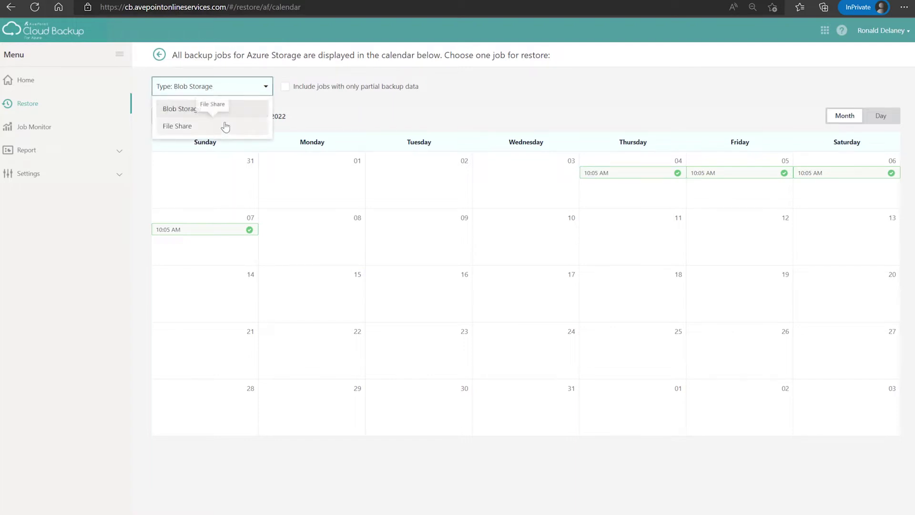
{"action": "left_click", "coordinate": [319, 107]}
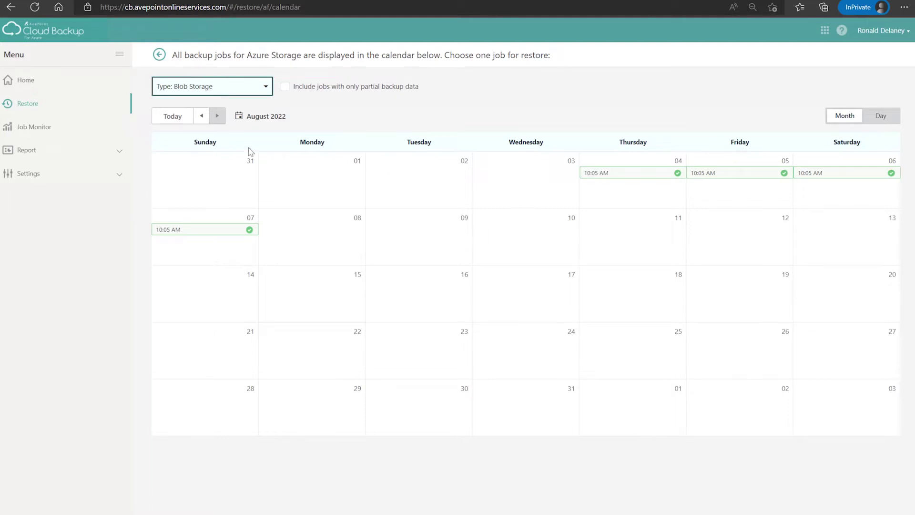
{"action": "left_click", "coordinate": [610, 179]}
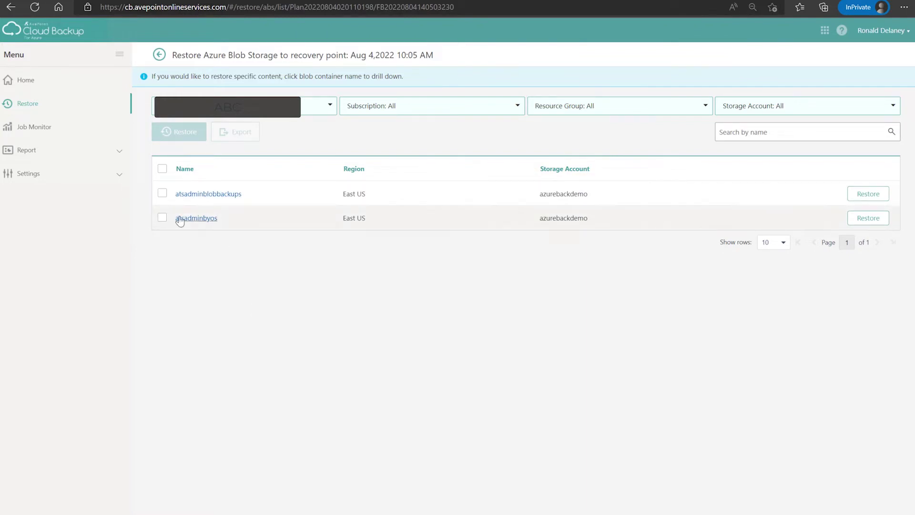
Step: Set up a restore of the atsadminblobbackups container to its original location with conflicts skipped, up to the overview
{"action": "left_click", "coordinate": [164, 194]}
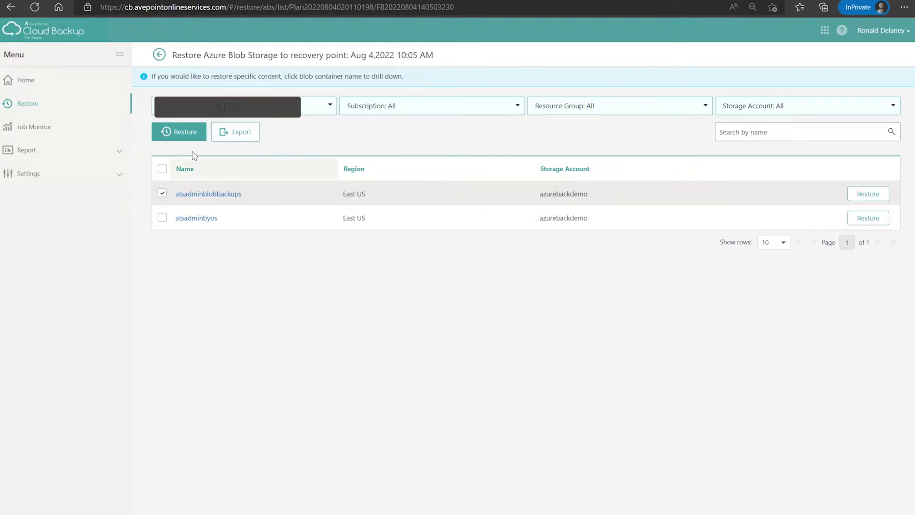
{"action": "left_click", "coordinate": [185, 134]}
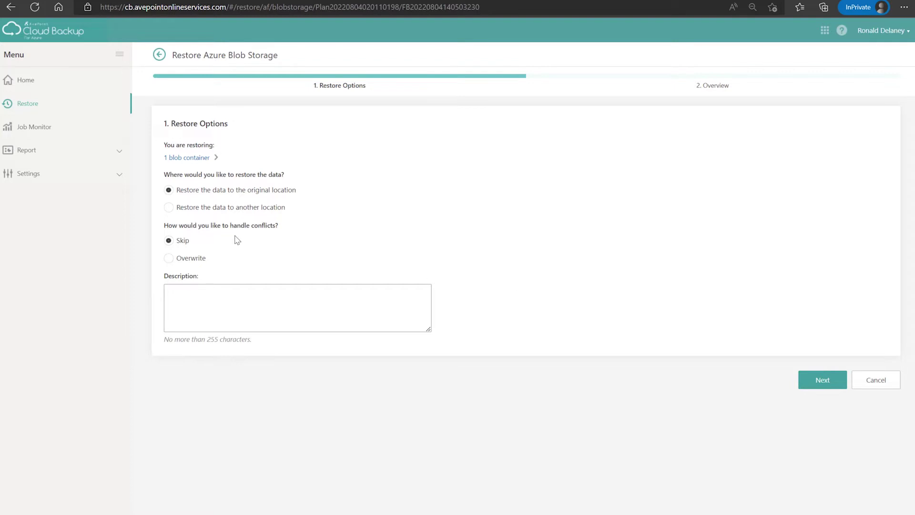
{"action": "left_click", "coordinate": [830, 385]}
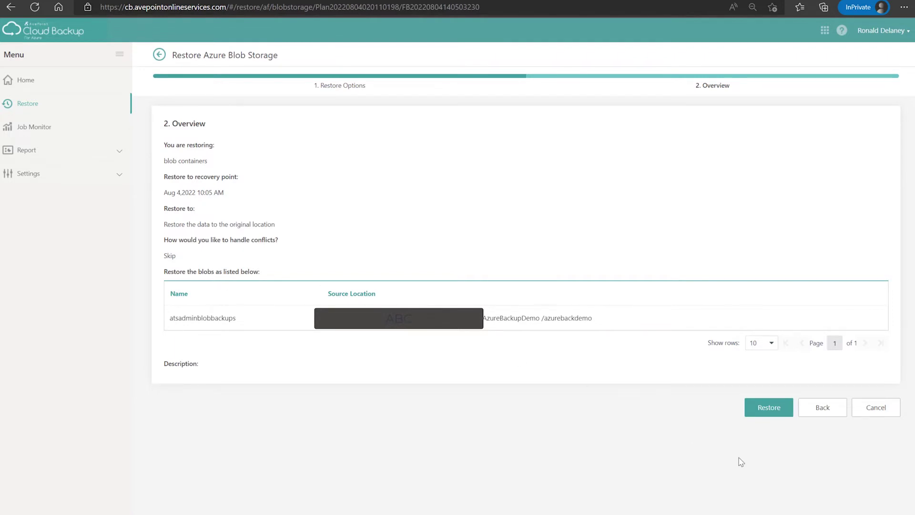
Step: Return to the restore options and direct the container's data to another location
{"action": "left_click", "coordinate": [812, 411]}
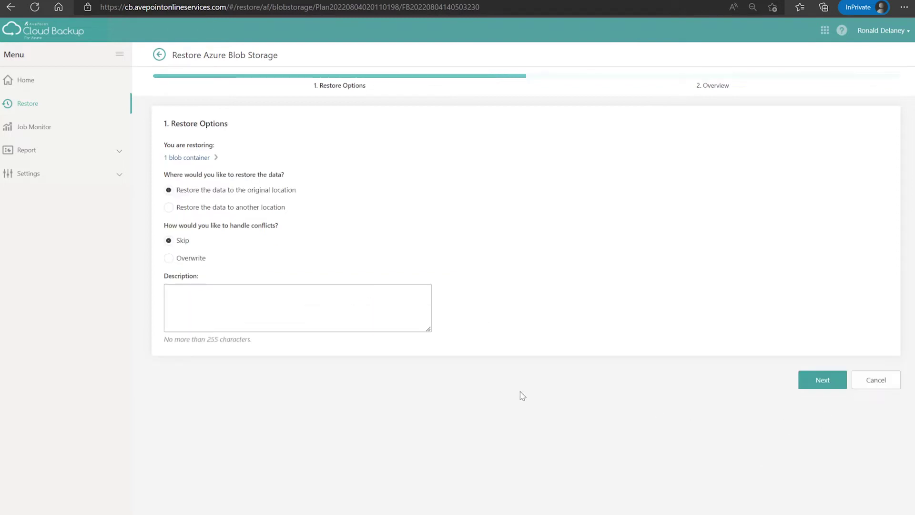
{"action": "left_click", "coordinate": [257, 208]}
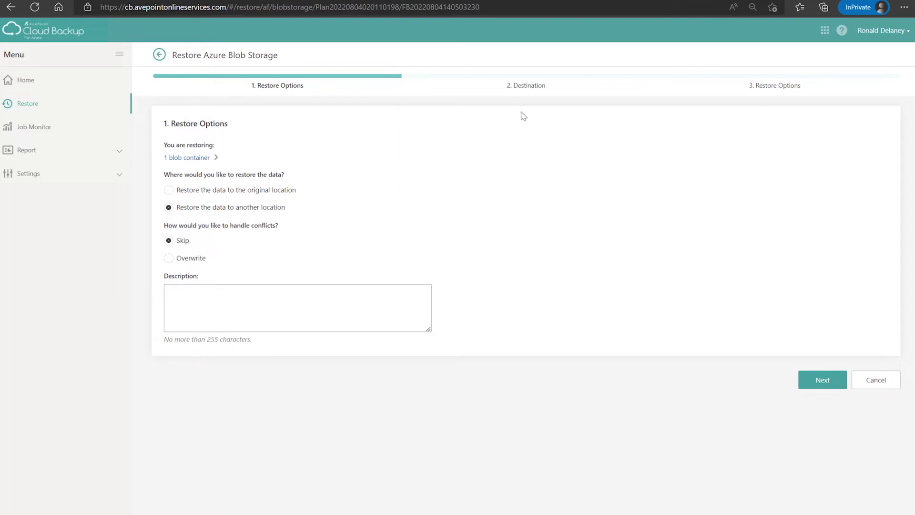
{"action": "left_click", "coordinate": [825, 370]}
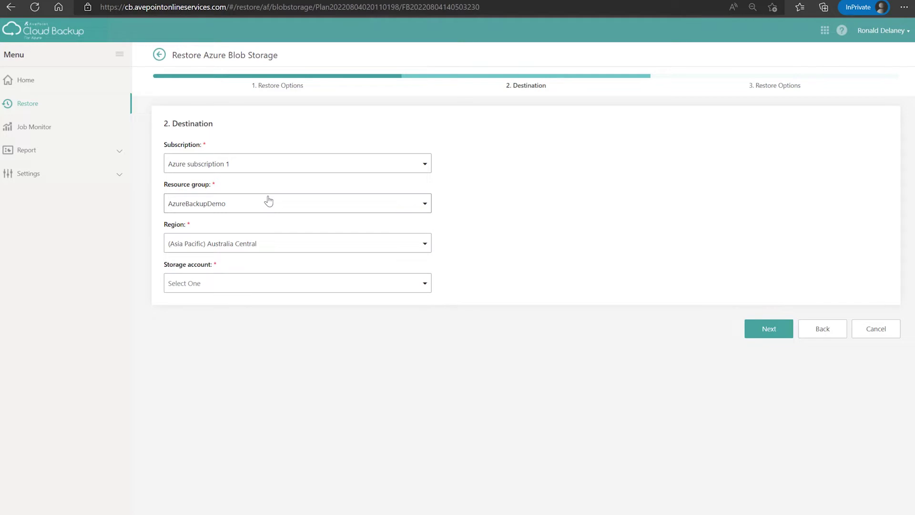
Step: Set the destination to the azurebackdemo storage account in the (US) East US region, and leave the wizard after the overview
{"action": "left_click", "coordinate": [281, 247]}
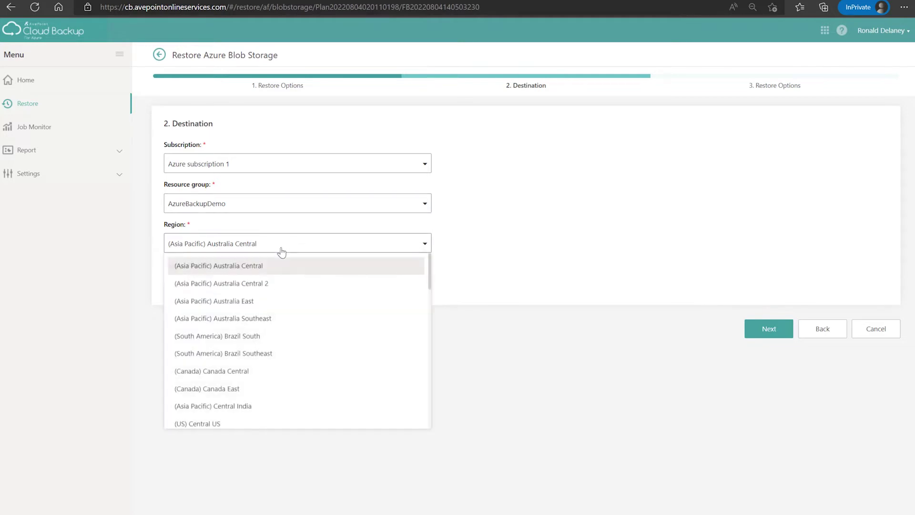
{"action": "scroll", "coordinate": [279, 355], "scroll_direction": "down", "scroll_amount": 1}
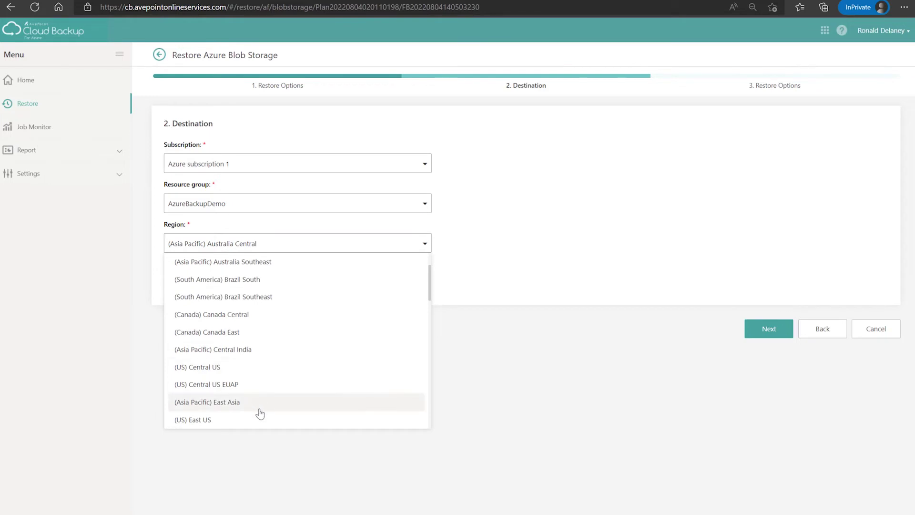
{"action": "scroll", "coordinate": [262, 429], "scroll_direction": "down", "scroll_amount": 2}
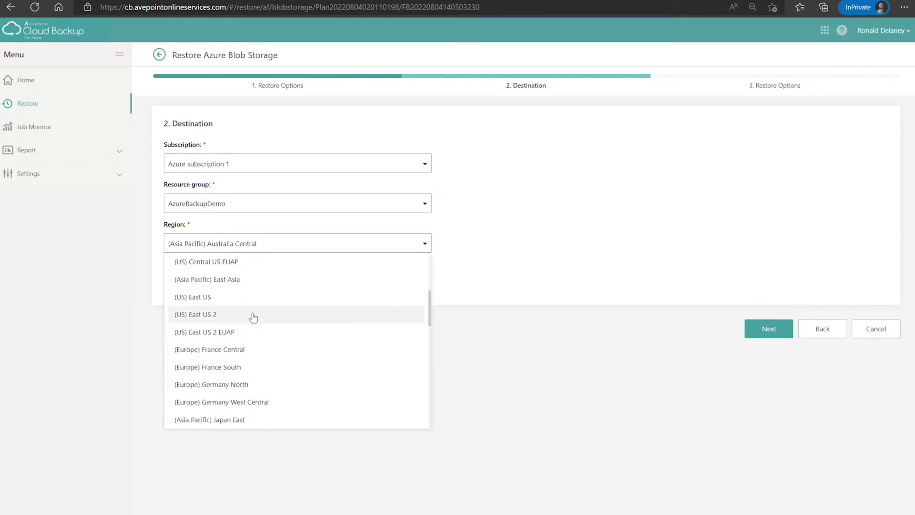
{"action": "left_click", "coordinate": [251, 296]}
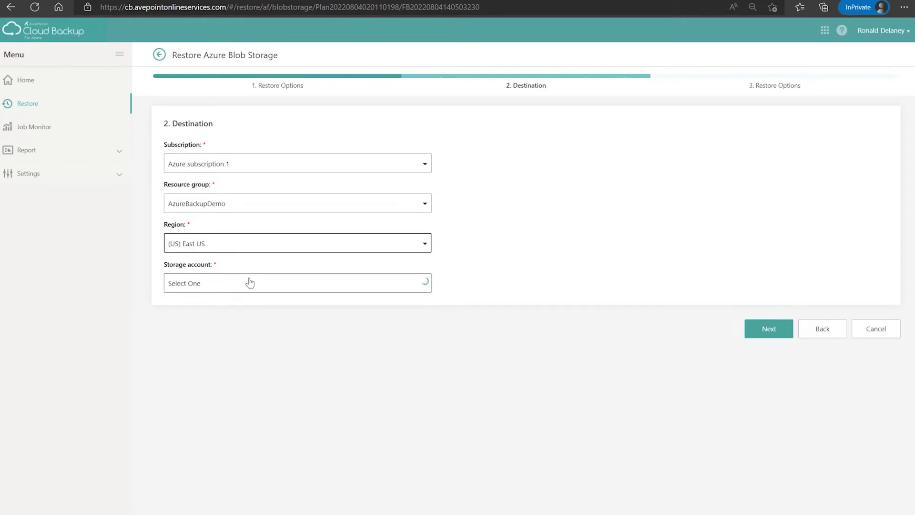
{"action": "left_click", "coordinate": [249, 282]}
{"action": "left_click", "coordinate": [248, 312]}
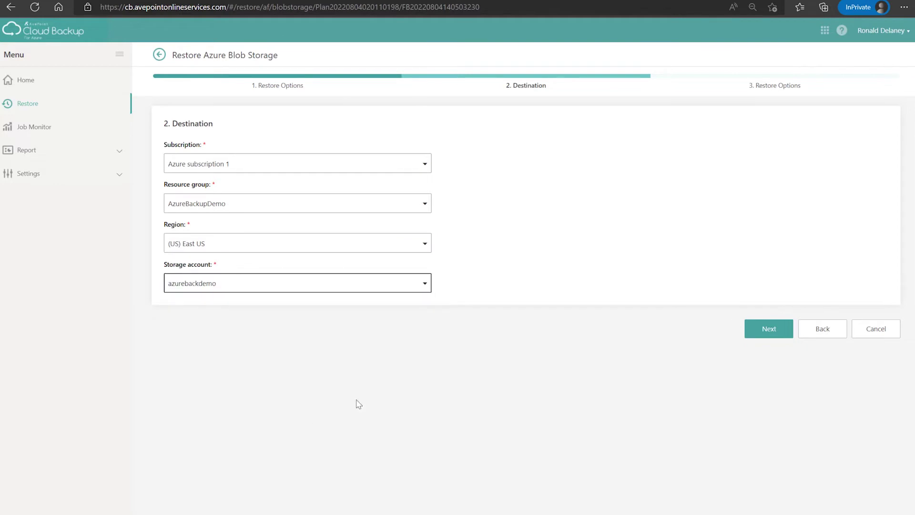
{"action": "left_click", "coordinate": [757, 328]}
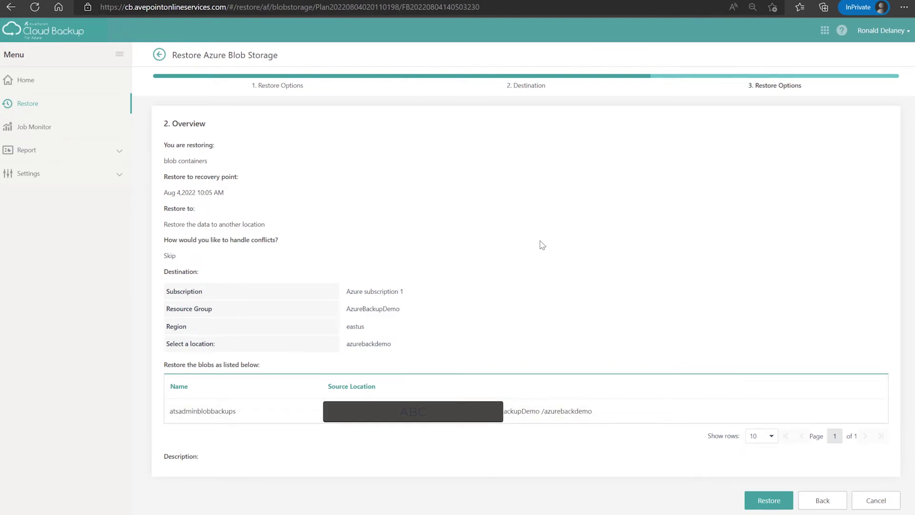
{"action": "left_click", "coordinate": [159, 55]}
{"action": "left_click", "coordinate": [488, 310]}
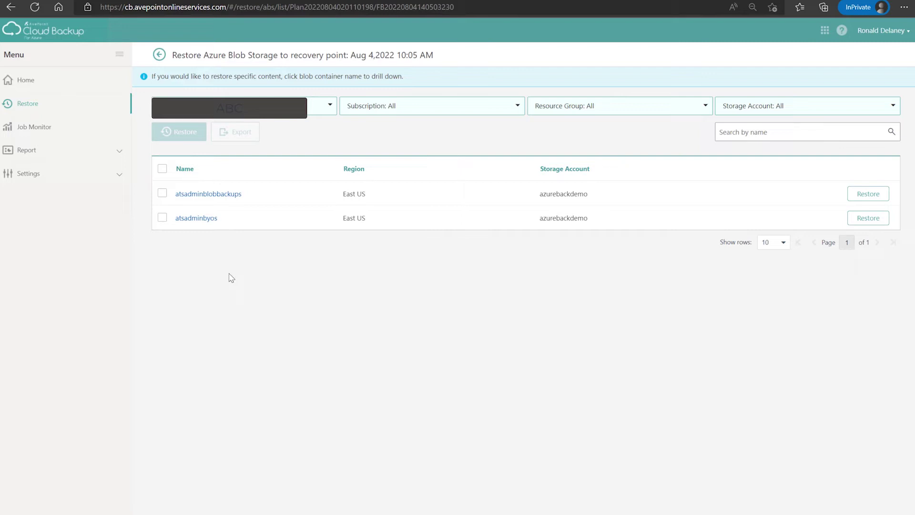
Step: Set up a restore of aws_examples_sows.pdf from the atsadminblobbackups container to another location
{"action": "left_click", "coordinate": [214, 194]}
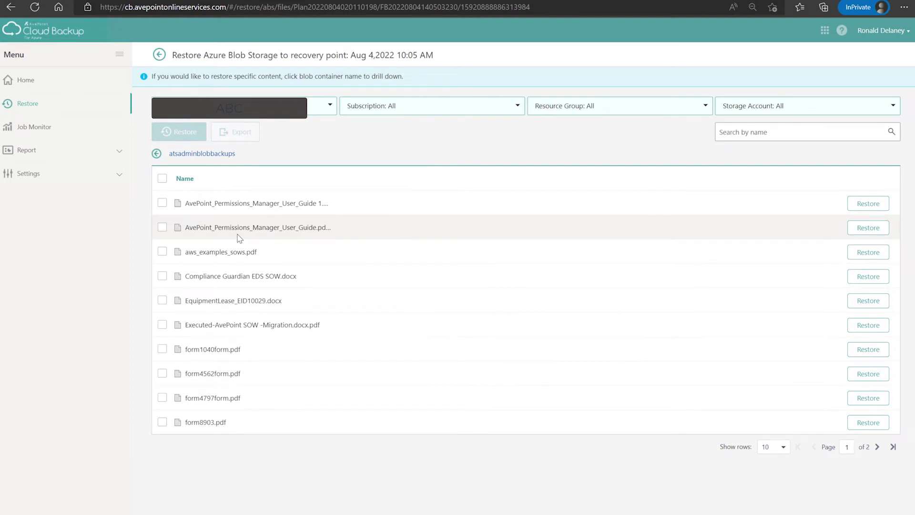
{"action": "left_click", "coordinate": [162, 251]}
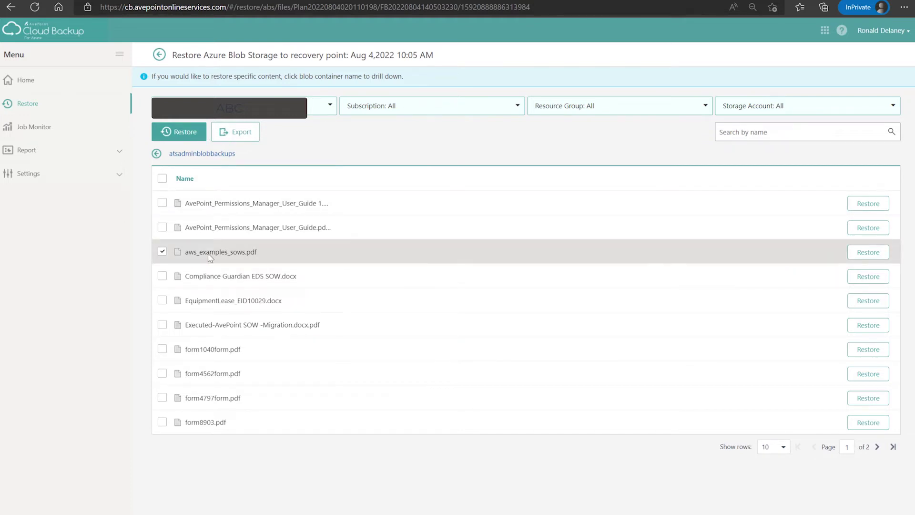
{"action": "left_click", "coordinate": [188, 139]}
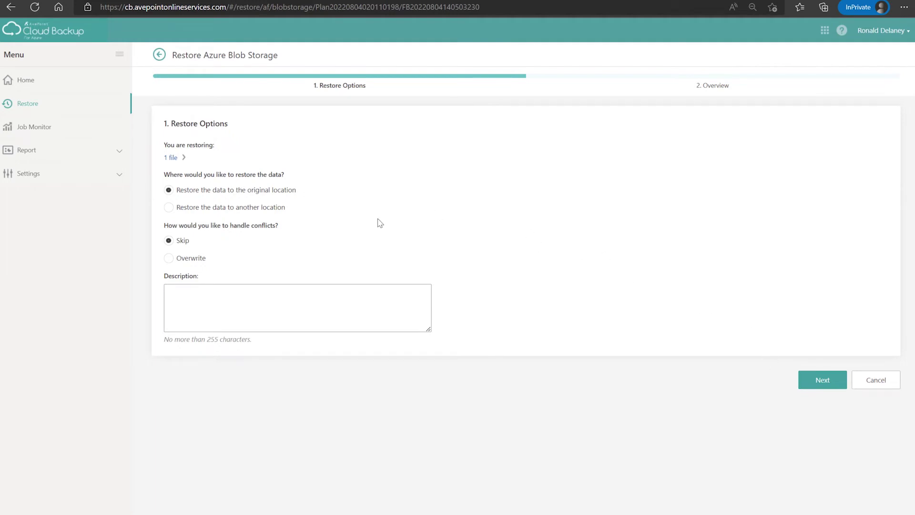
{"action": "left_click", "coordinate": [242, 208]}
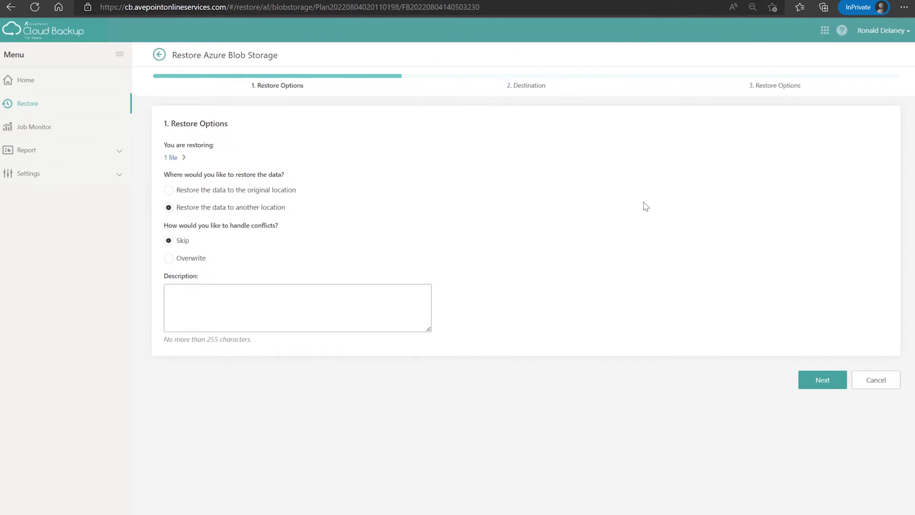
{"action": "left_click", "coordinate": [811, 385]}
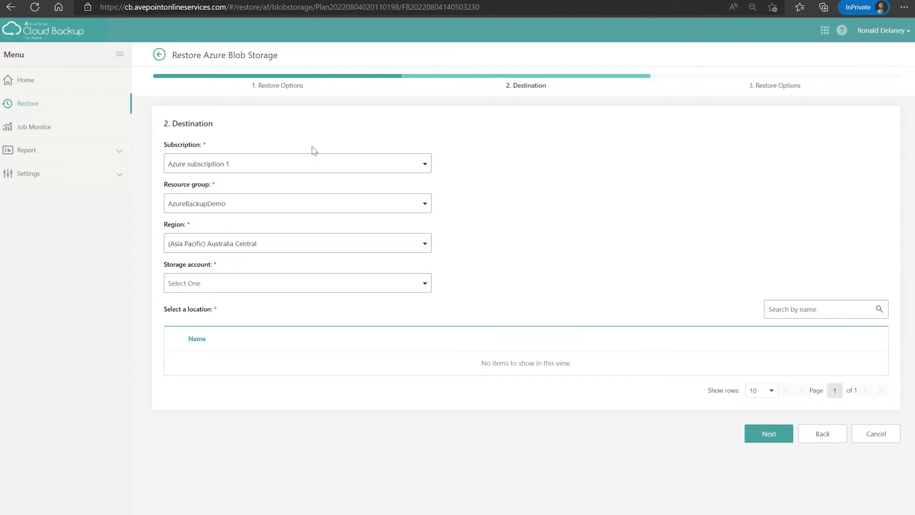
Step: Set the file's destination region to (US) East US and its storage account to azurebackdemo
{"action": "left_click", "coordinate": [299, 243]}
{"action": "scroll", "coordinate": [288, 343], "scroll_direction": "down", "scroll_amount": 2}
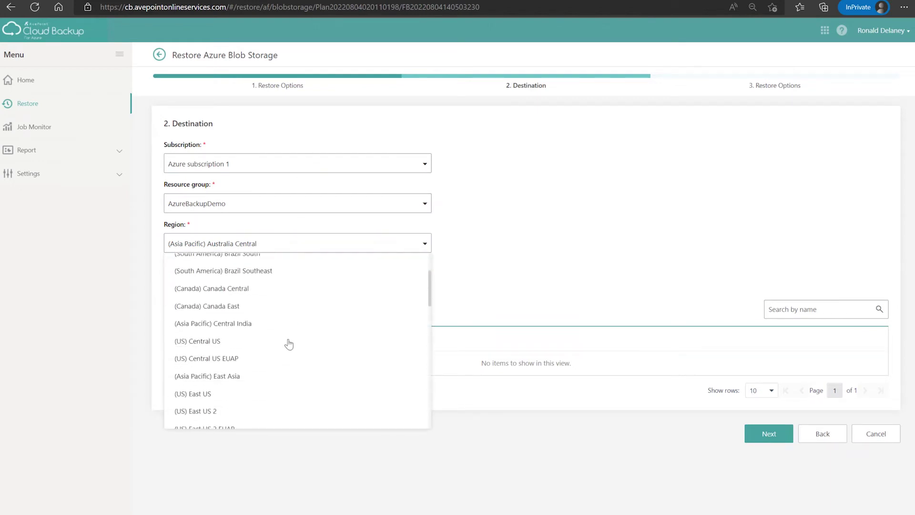
{"action": "left_click", "coordinate": [260, 392]}
{"action": "left_click", "coordinate": [251, 281]}
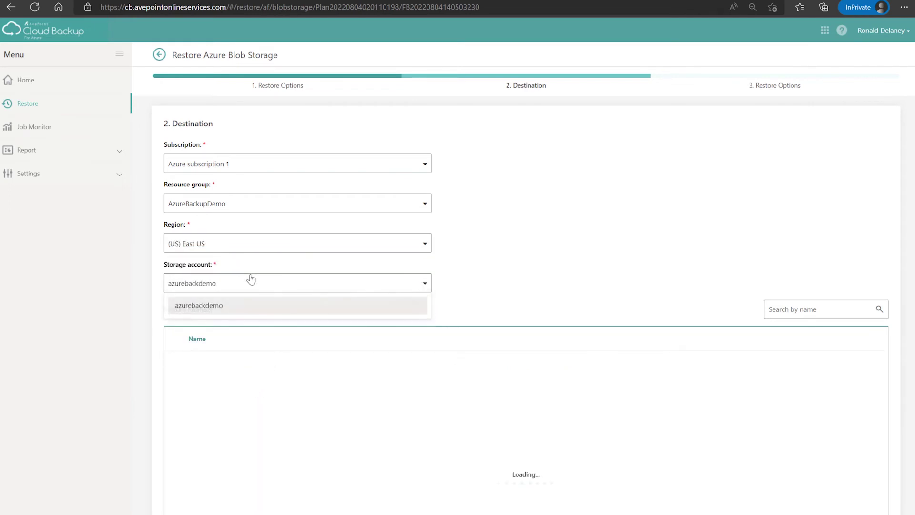
{"action": "left_click", "coordinate": [246, 309]}
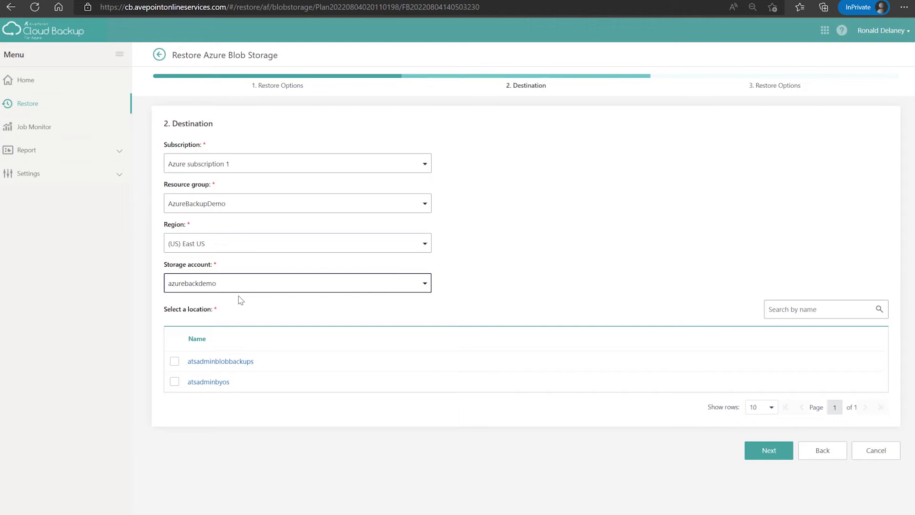
{"action": "left_click", "coordinate": [175, 384]}
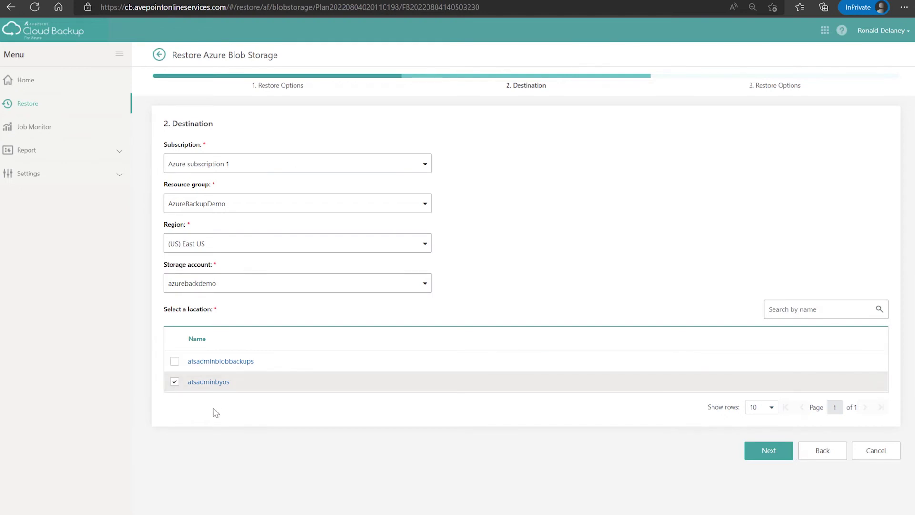
{"action": "left_click", "coordinate": [214, 383]}
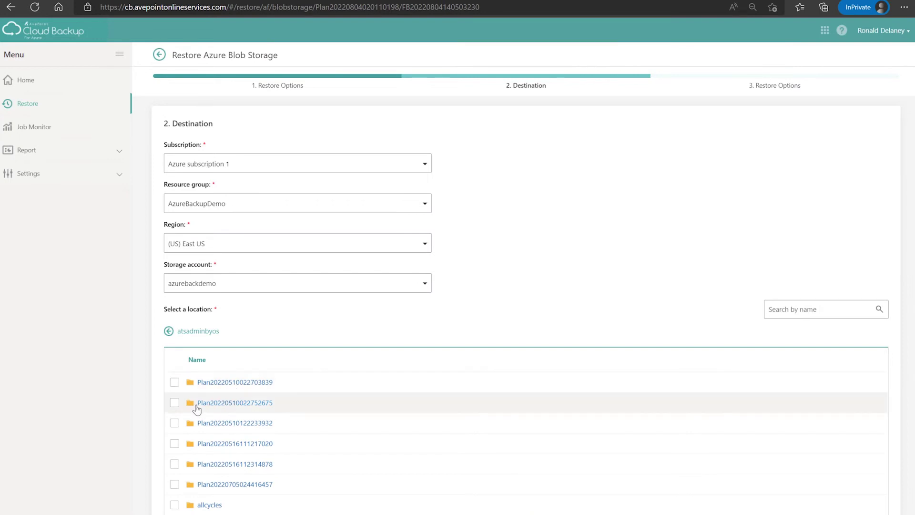
{"action": "left_click", "coordinate": [175, 424]}
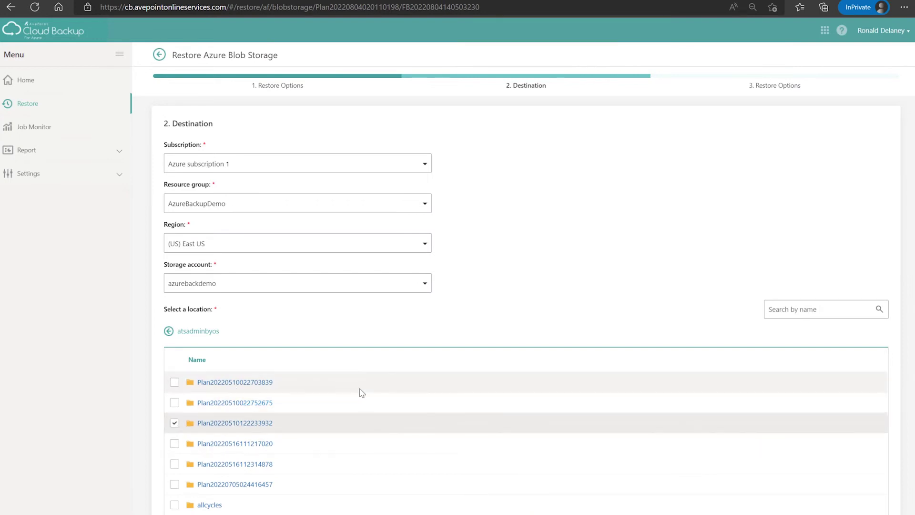
{"action": "scroll", "coordinate": [360, 392], "scroll_direction": "down", "scroll_amount": 1}
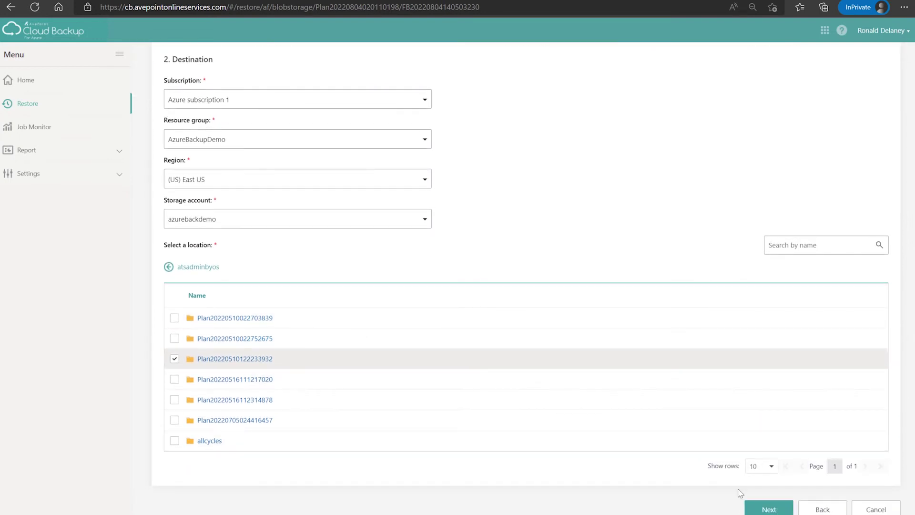
{"action": "left_click", "coordinate": [764, 507]}
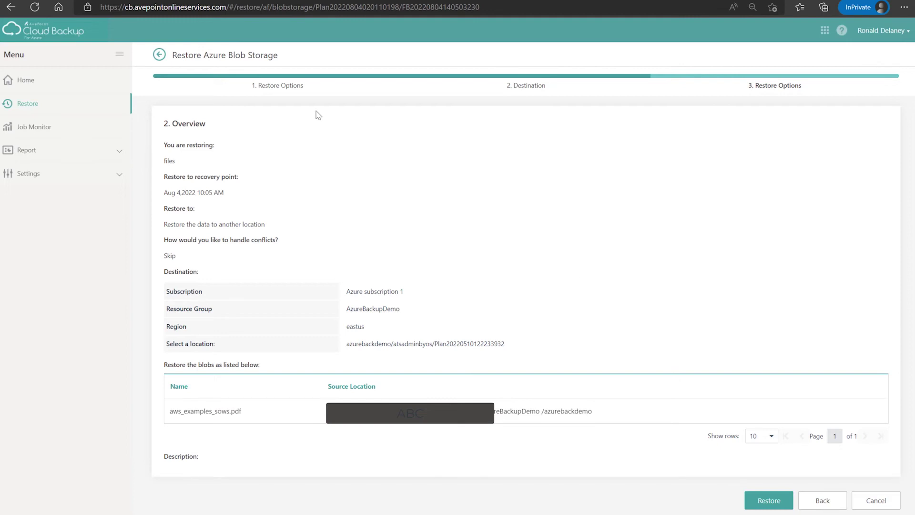
Step: Leave the blob storage restore wizard without restoring and return to the Azure Storage backup job calendar
{"action": "left_click", "coordinate": [161, 60]}
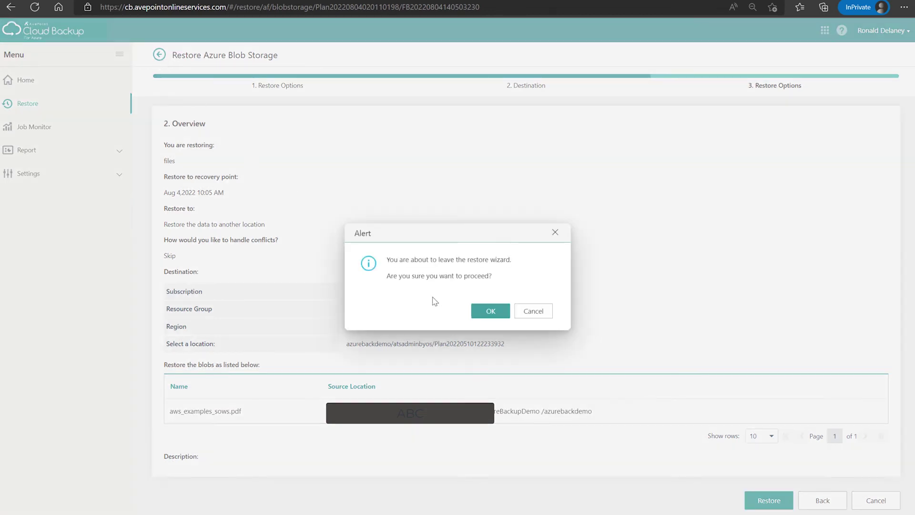
{"action": "left_click", "coordinate": [486, 312]}
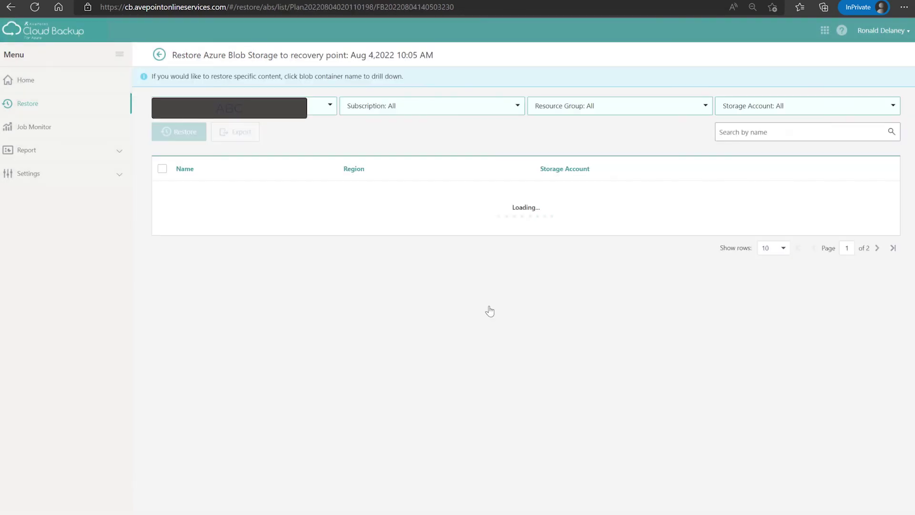
{"action": "left_click", "coordinate": [158, 55]}
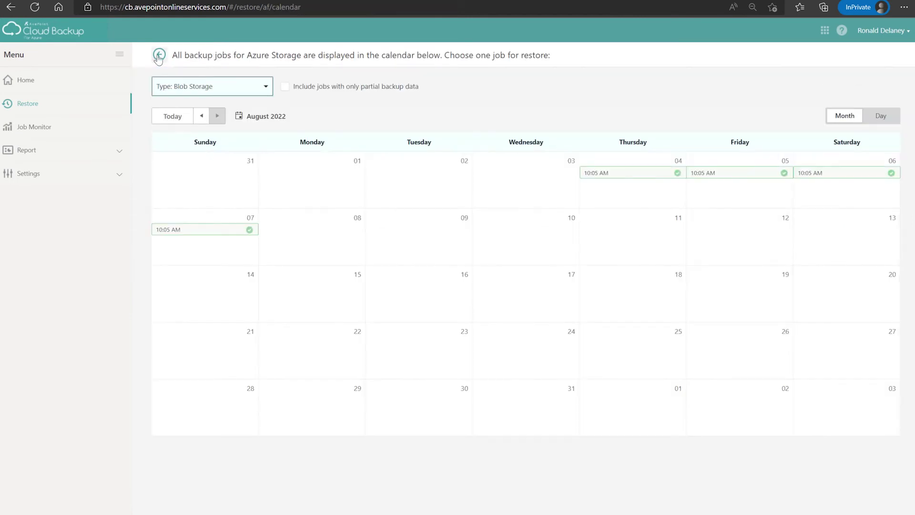
Step: Switch the calendar to File Share backups and open the August 4, 2022 10:05 AM job
{"action": "left_click", "coordinate": [208, 87]}
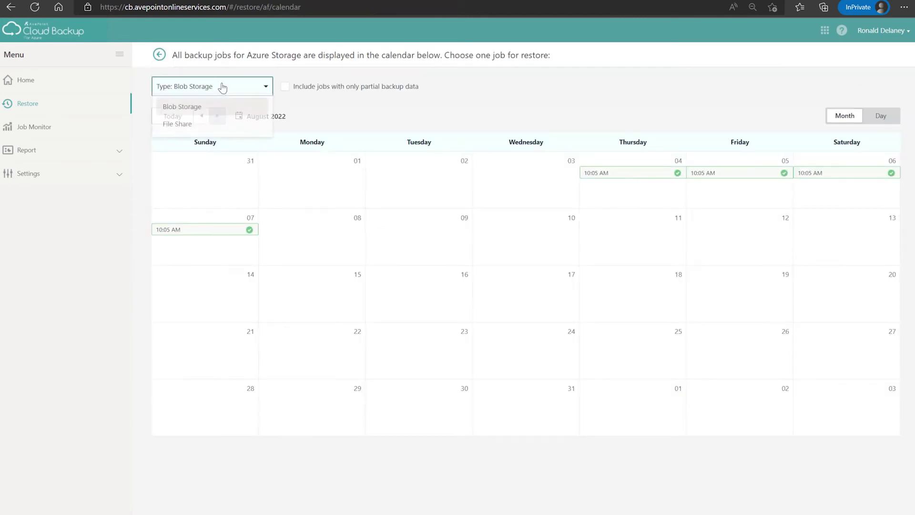
{"action": "left_click", "coordinate": [207, 126]}
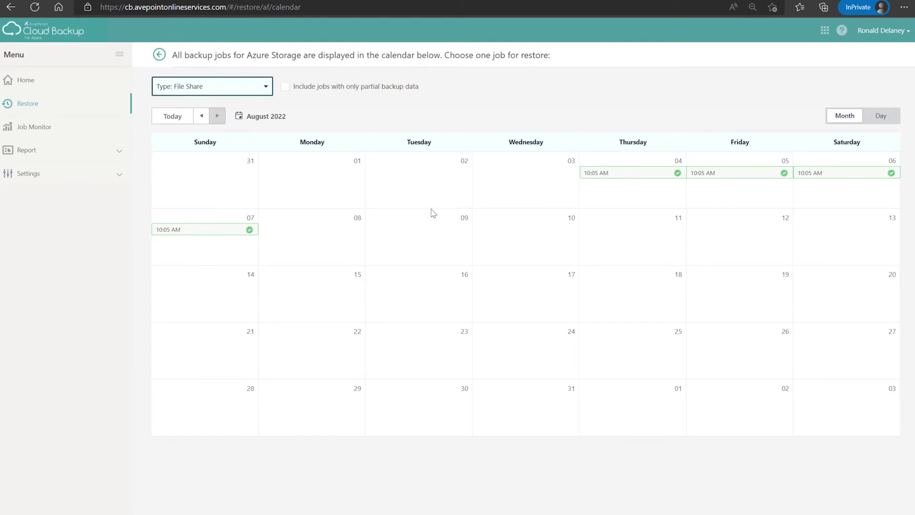
{"action": "left_click", "coordinate": [606, 174]}
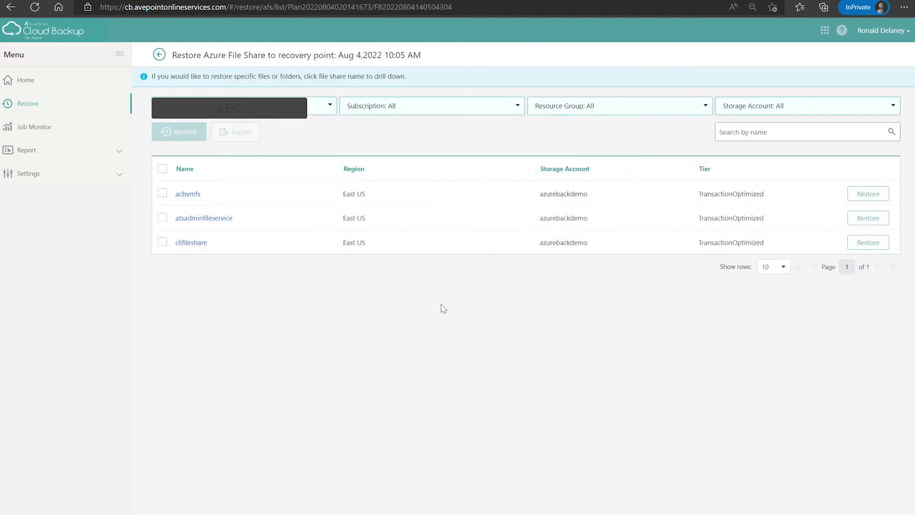
Step: Set up a restore of the whole clifileshare file share to another location, and leave the wizard at the destination settings
{"action": "left_click", "coordinate": [163, 242]}
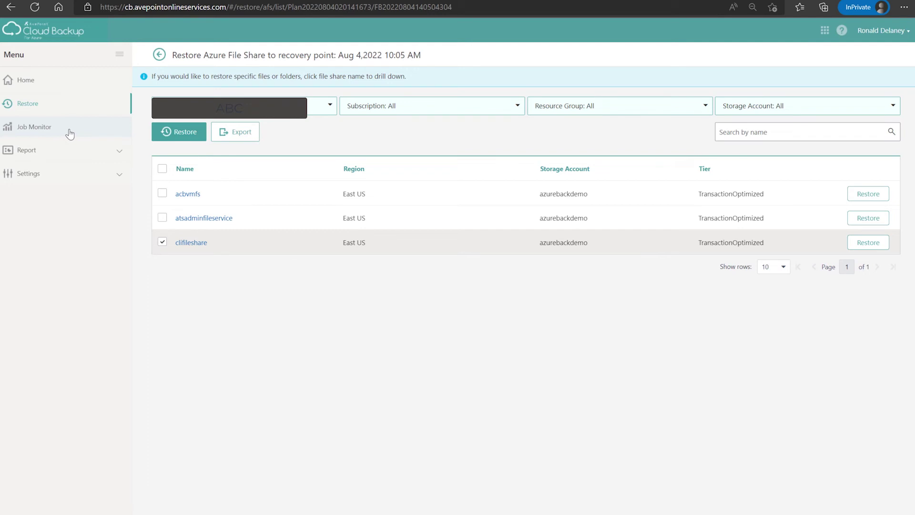
{"action": "left_click", "coordinate": [184, 135]}
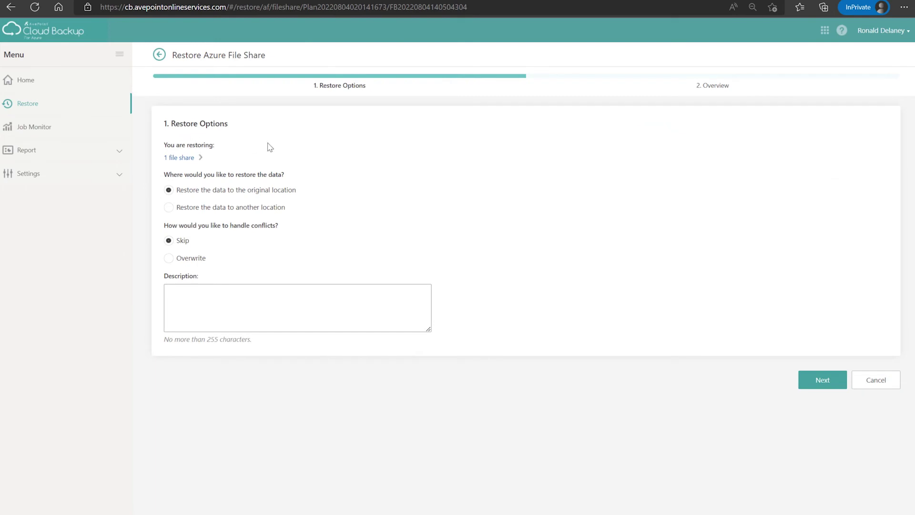
{"action": "left_click", "coordinate": [267, 207]}
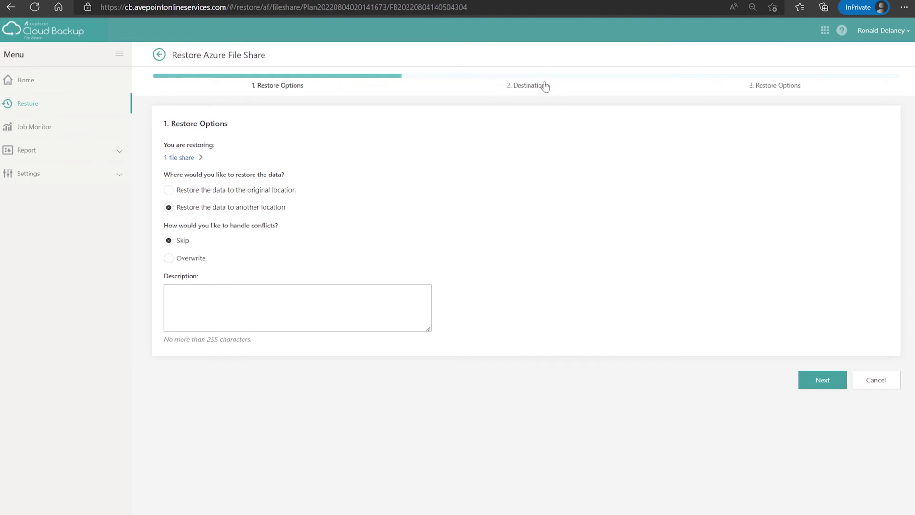
{"action": "left_click", "coordinate": [807, 383]}
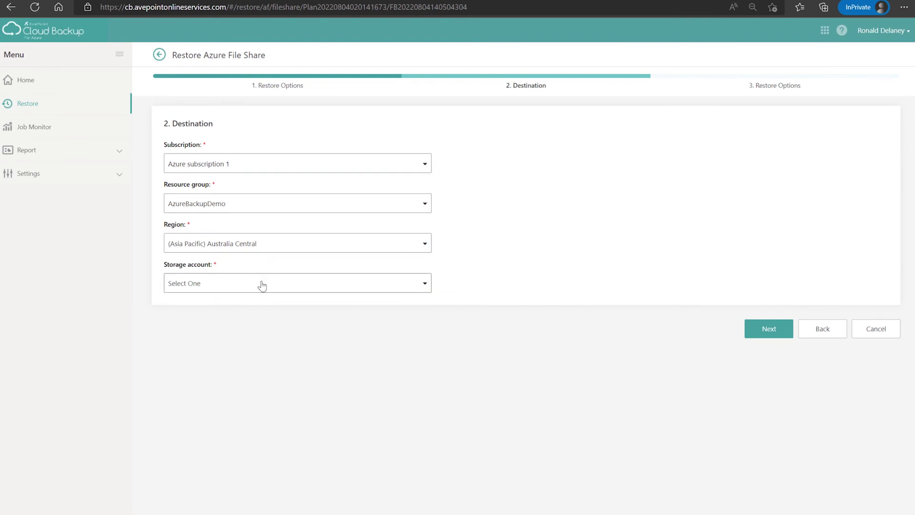
{"action": "left_click", "coordinate": [159, 55]}
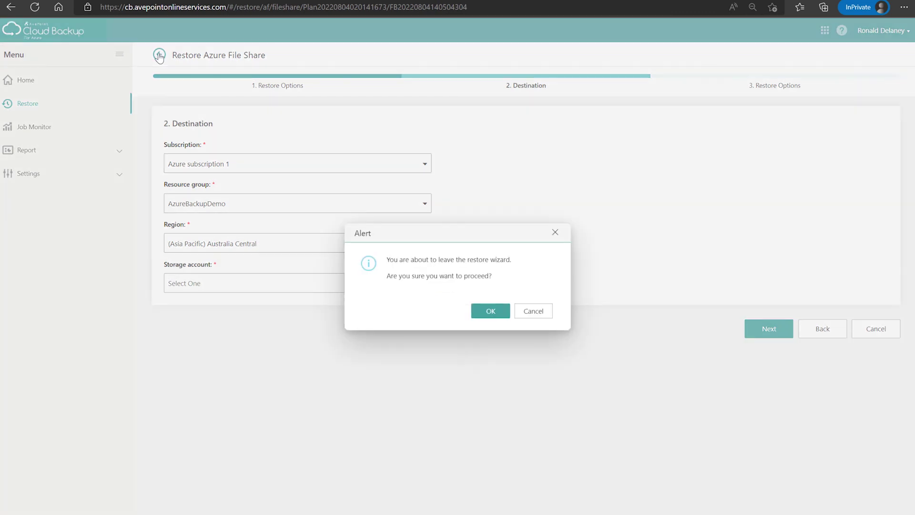
{"action": "left_click", "coordinate": [491, 311]}
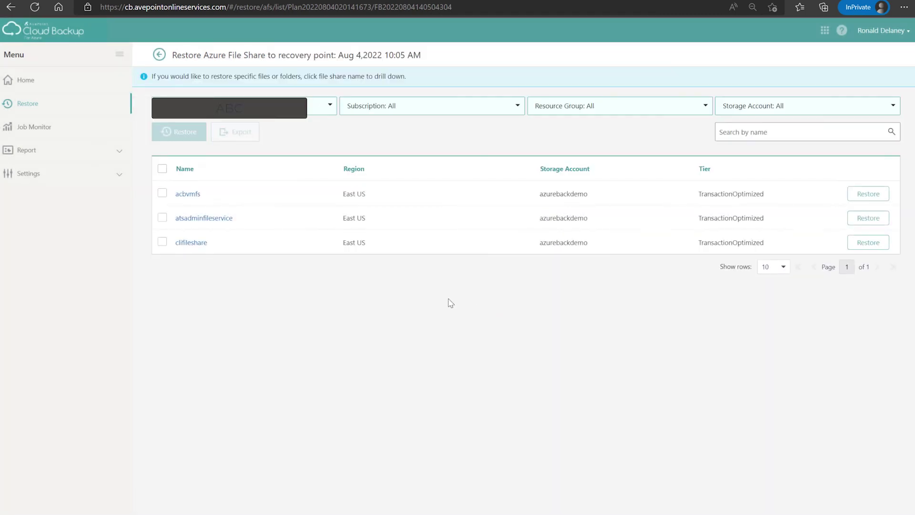
Step: Set up a restore of acc_atsadmin.img from the .cloudconsole folder of clifileshare to another location
{"action": "left_click", "coordinate": [199, 247]}
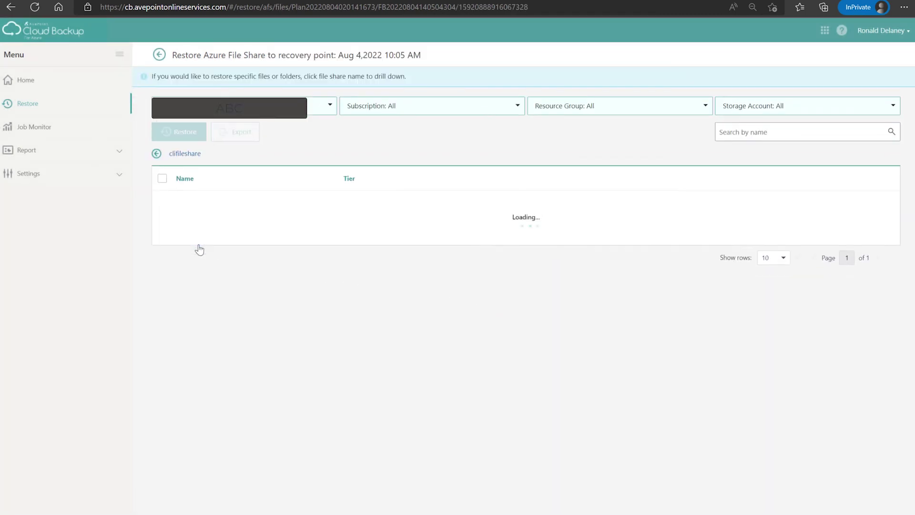
{"action": "left_click", "coordinate": [206, 203]}
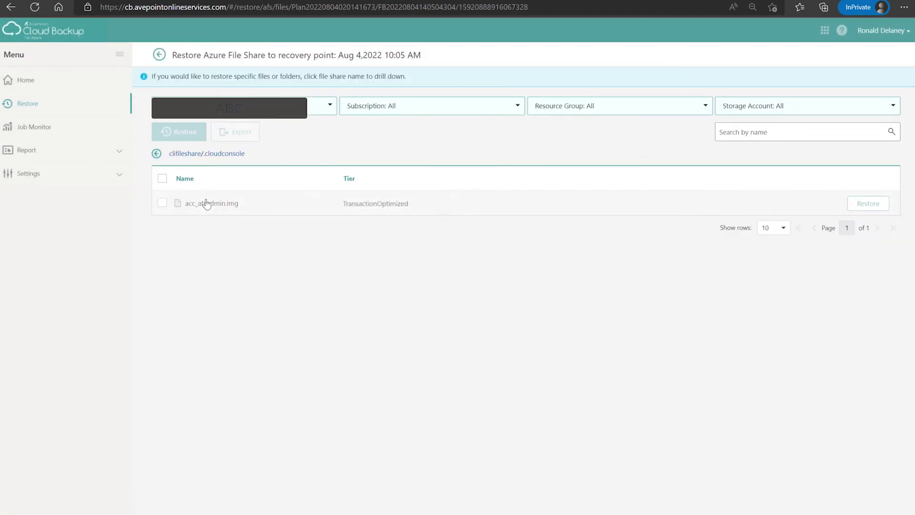
{"action": "left_click", "coordinate": [162, 203]}
{"action": "left_click", "coordinate": [181, 130]}
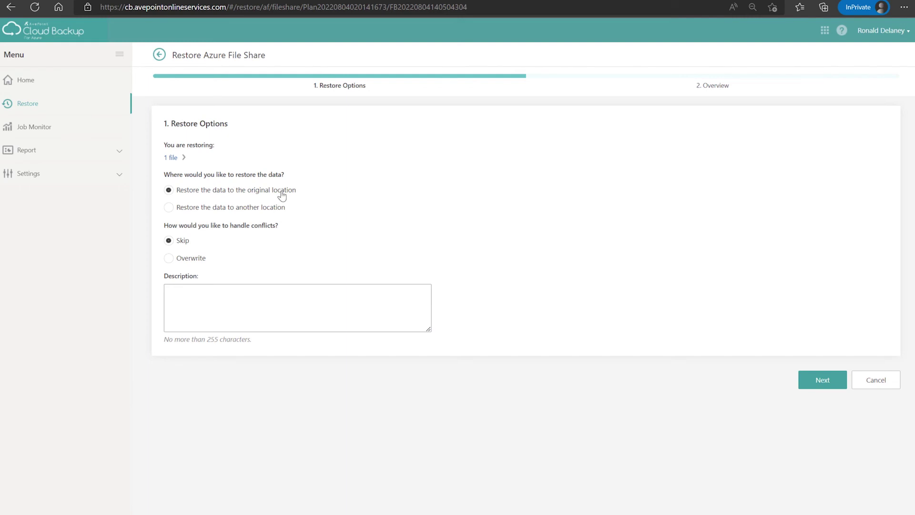
{"action": "left_click", "coordinate": [268, 209]}
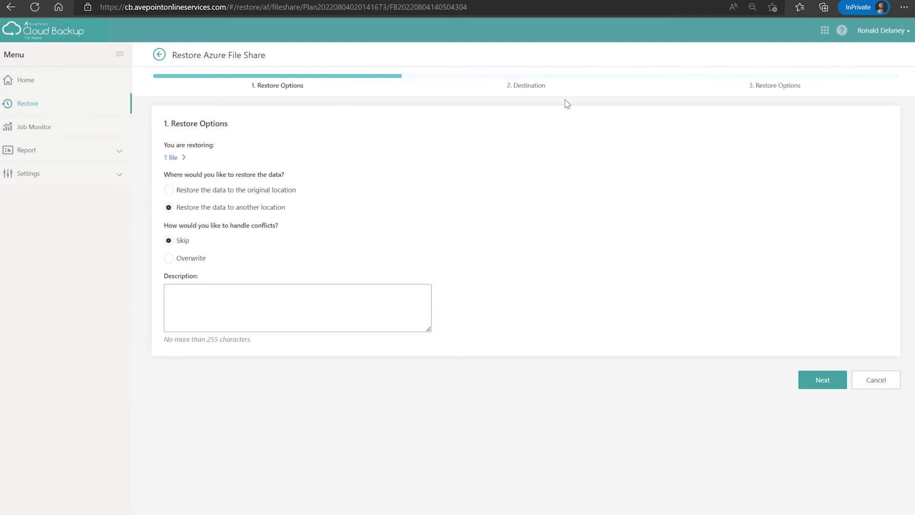
{"action": "left_click", "coordinate": [821, 380]}
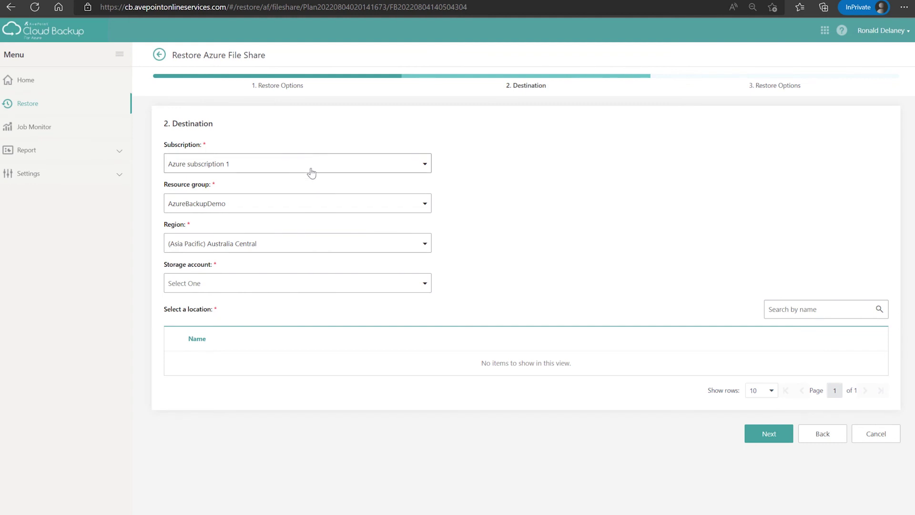
Step: Set the image file's destination region to (US) East US
{"action": "left_click", "coordinate": [300, 245]}
{"action": "scroll", "coordinate": [283, 357], "scroll_direction": "down", "scroll_amount": 3}
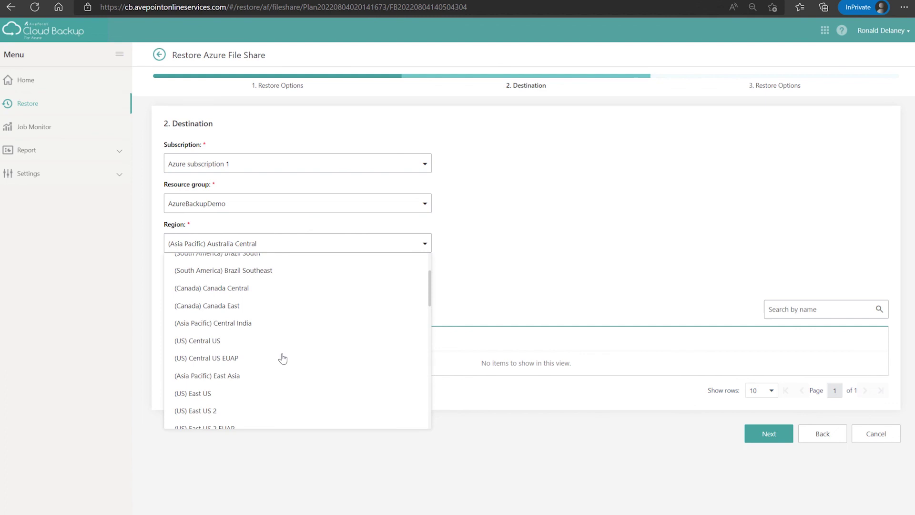
{"action": "left_click", "coordinate": [272, 393]}
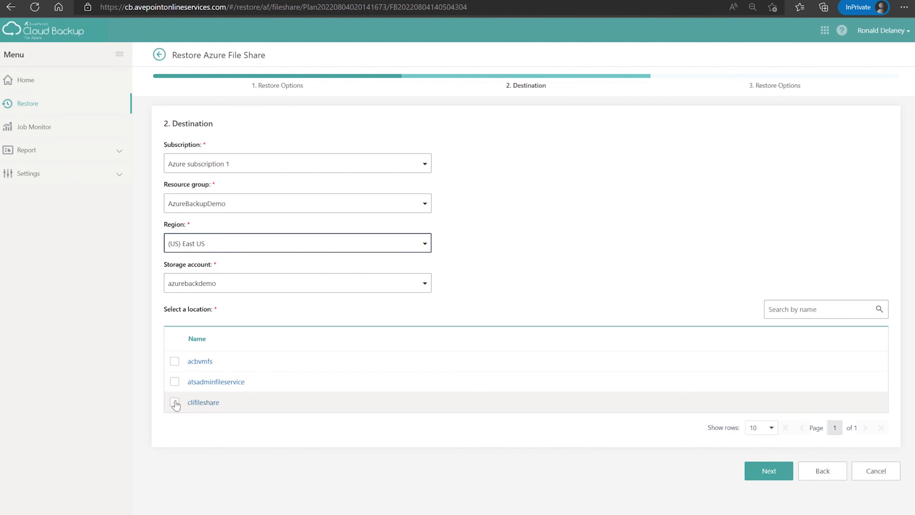
Step: Choose the .cloudconsole folder inside clifileshare as the restore location, and leave the wizard for the restore service selection after the overview
{"action": "left_click", "coordinate": [197, 403]}
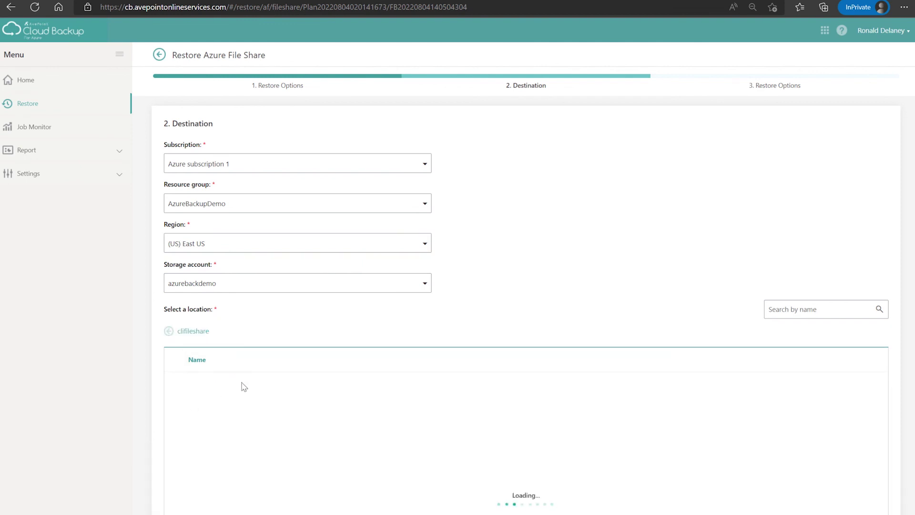
{"action": "left_click", "coordinate": [224, 389]}
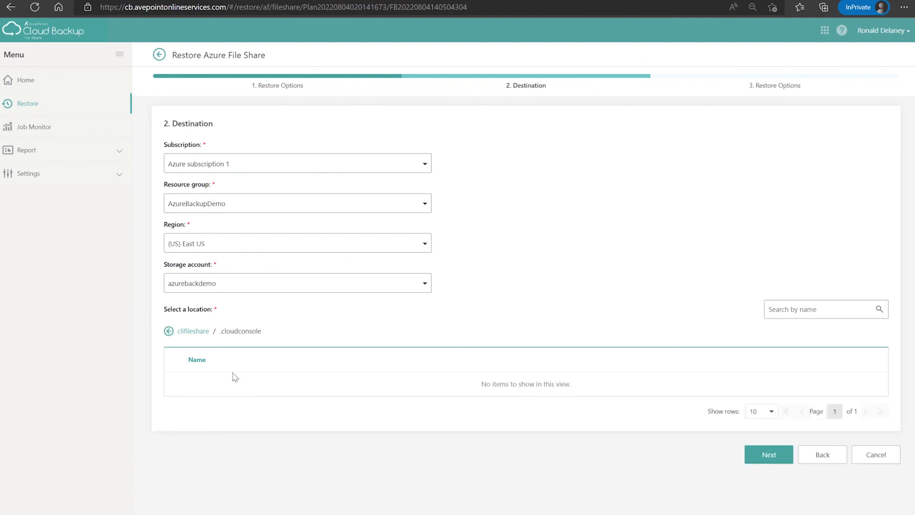
{"action": "left_click", "coordinate": [169, 333]}
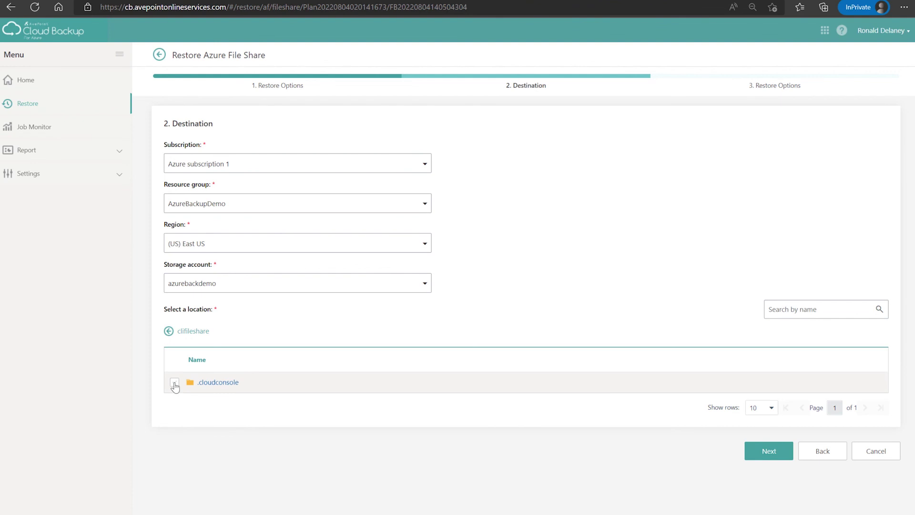
{"action": "left_click", "coordinate": [175, 382]}
{"action": "left_click", "coordinate": [769, 451]}
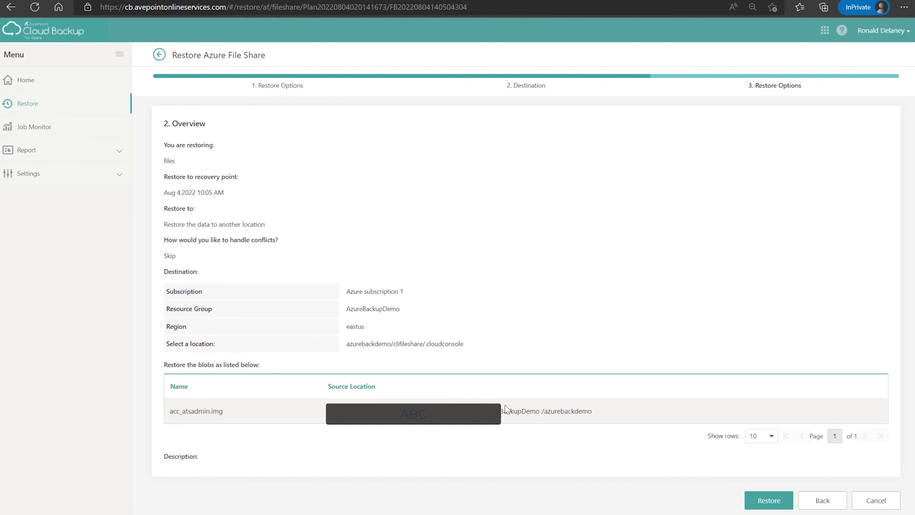
{"action": "left_click", "coordinate": [58, 104]}
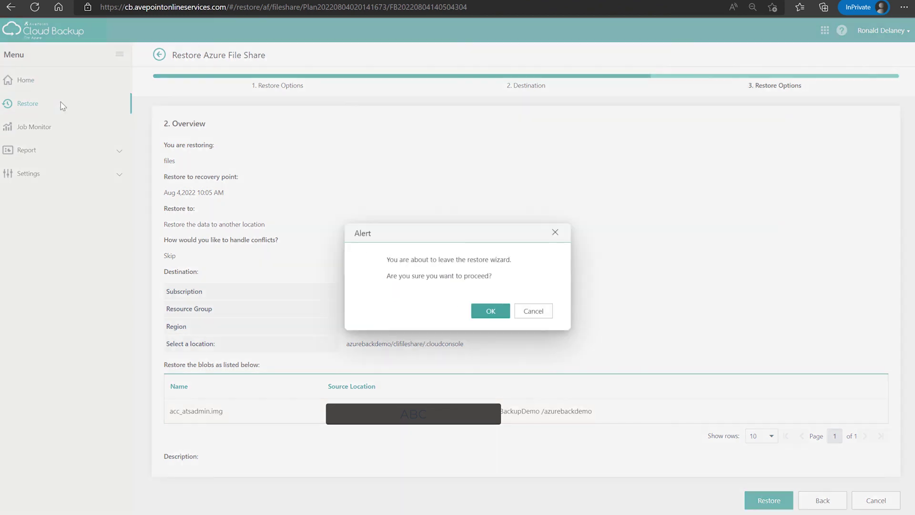
{"action": "left_click", "coordinate": [485, 313]}
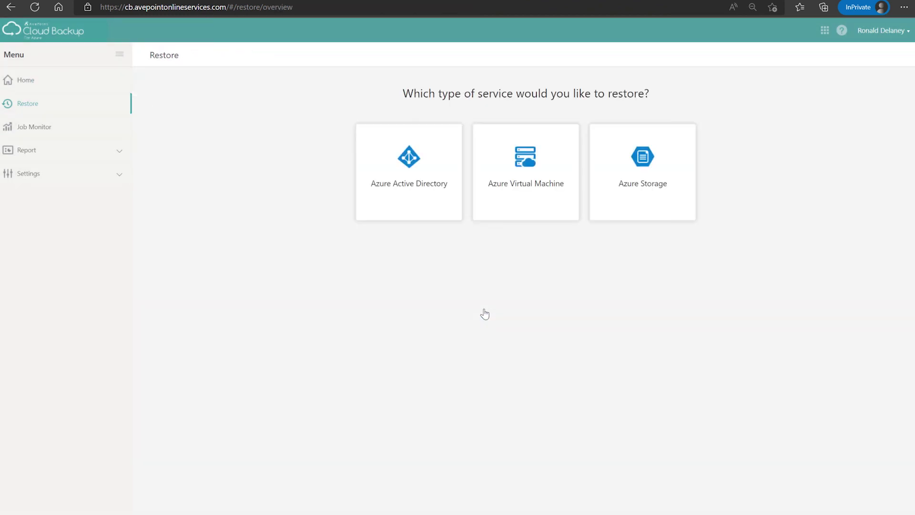